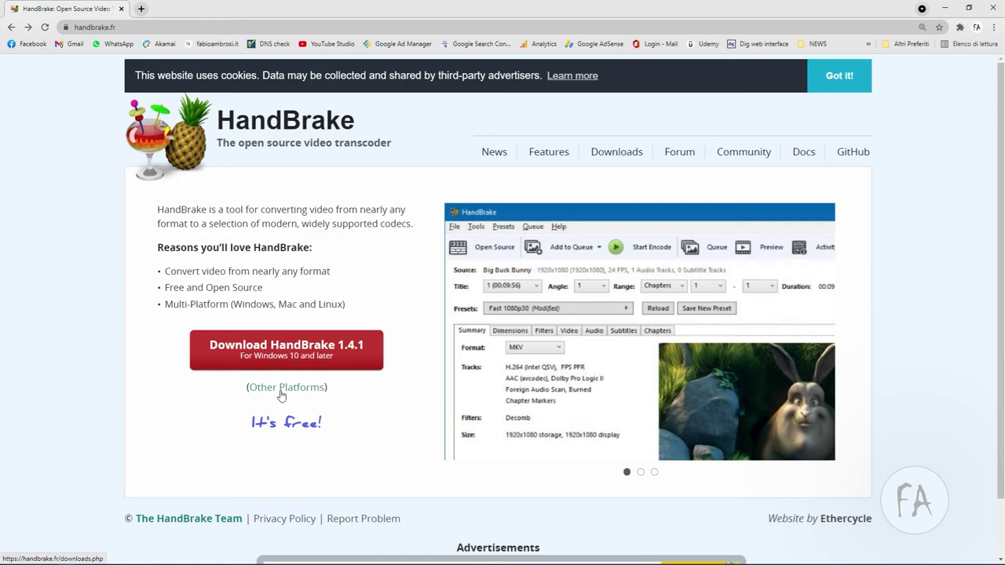
Look over the HandBrake downloads offered for other platforms and return to the home page.
{"action": "left_click", "coordinate": [287, 388]}
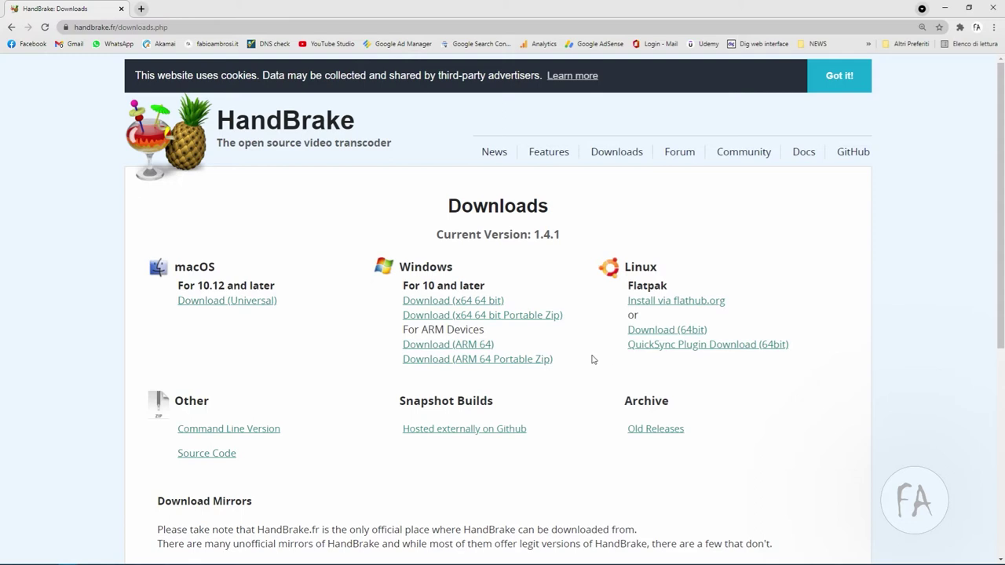
{"action": "left_click", "coordinate": [11, 26]}
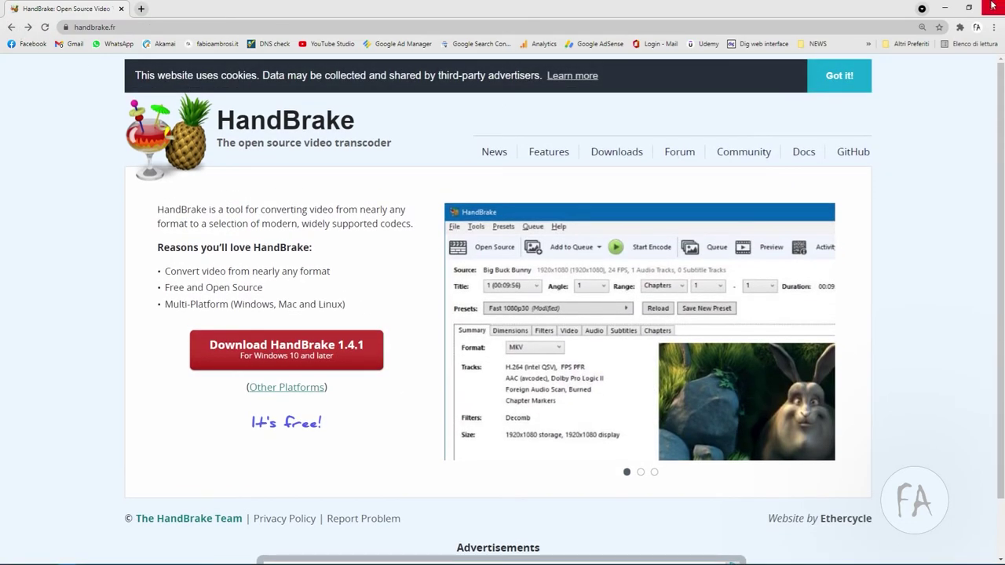
Minimise the browser, switch to HandBrake and reposition its window on the desktop.
{"action": "left_click", "coordinate": [945, 8]}
{"action": "left_click", "coordinate": [127, 558]}
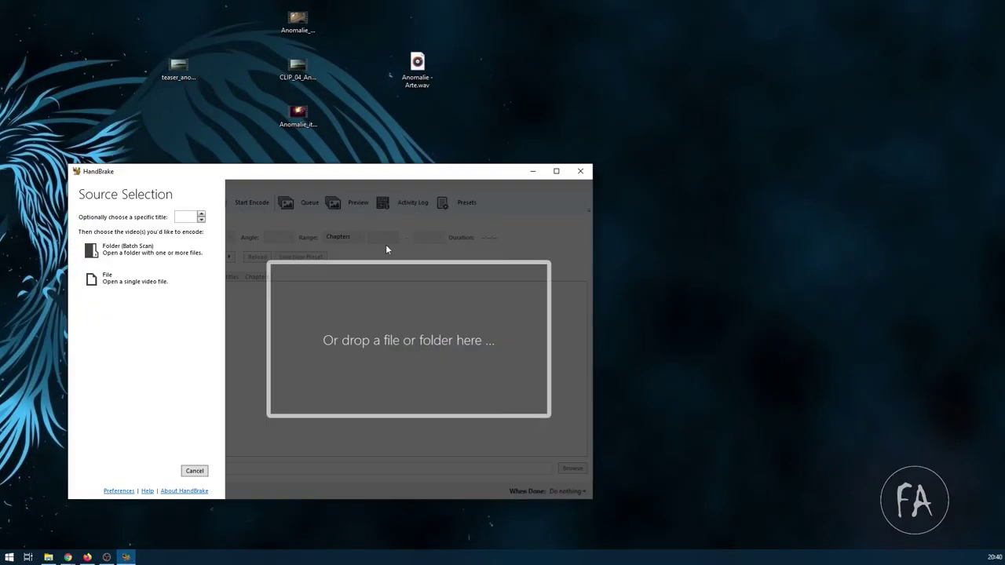
{"action": "left_click_drag", "start_coordinate": [410, 179], "coordinate": [466, 152]}
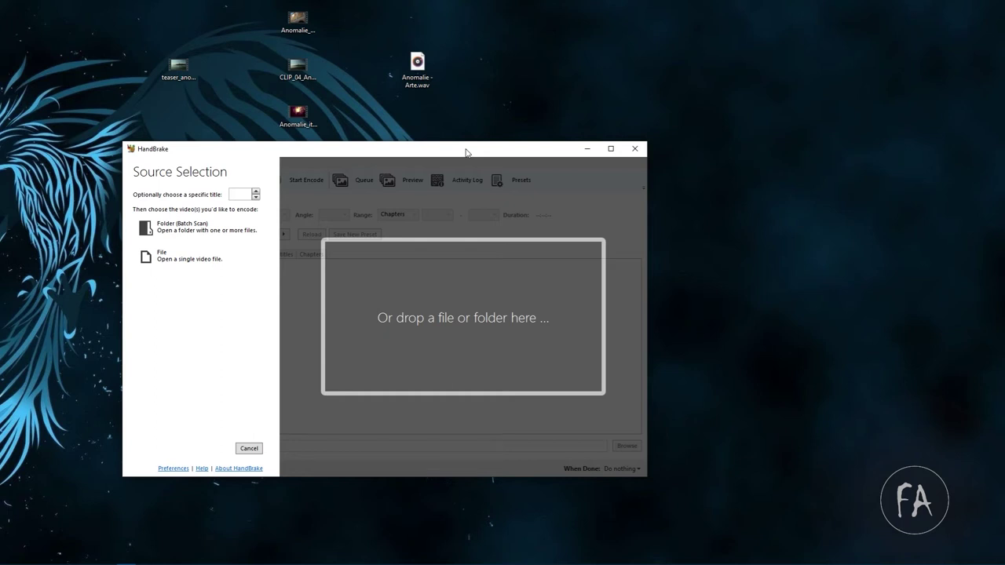
Load Anomalie_Puntata_02_Spot_30s.mp4 from the desktop as the source video.
{"action": "left_click", "coordinate": [299, 17]}
{"action": "left_click_drag", "start_coordinate": [298, 17], "coordinate": [430, 367]}
{"action": "left_click_drag", "start_coordinate": [441, 260], "coordinate": [395, 334]}
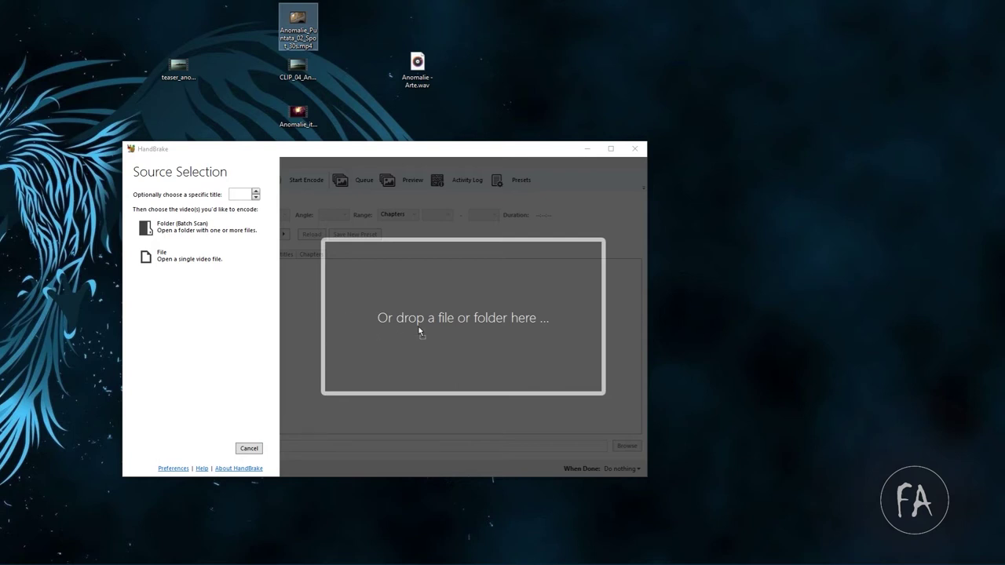
{"action": "left_click_drag", "start_coordinate": [490, 318], "coordinate": [497, 322]}
{"action": "left_click_drag", "start_coordinate": [497, 322], "coordinate": [384, 318]}
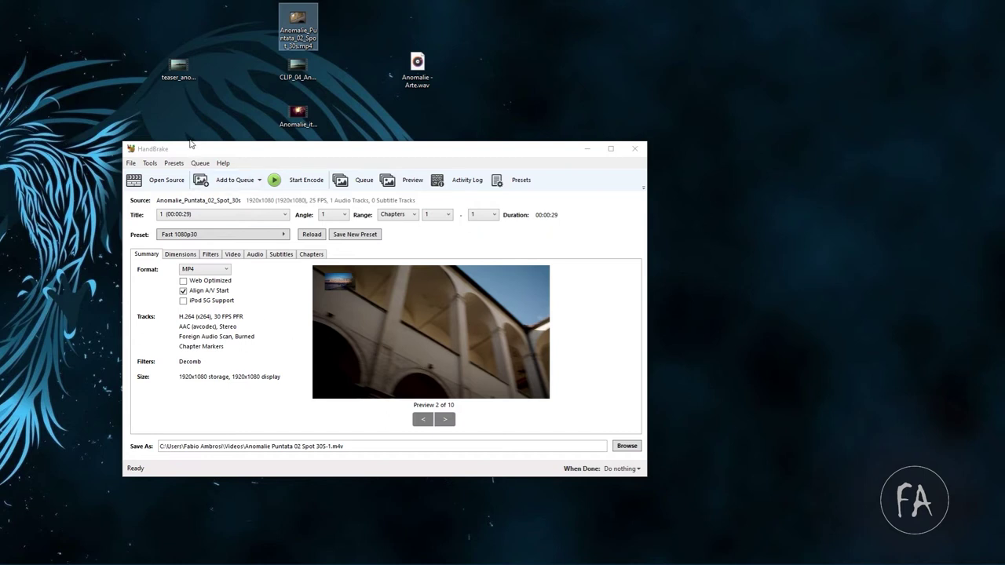
Apply the Vimeo YouTube 720p30 preset from the Web category to the source video.
{"action": "left_click_drag", "start_coordinate": [198, 149], "coordinate": [161, 104]}
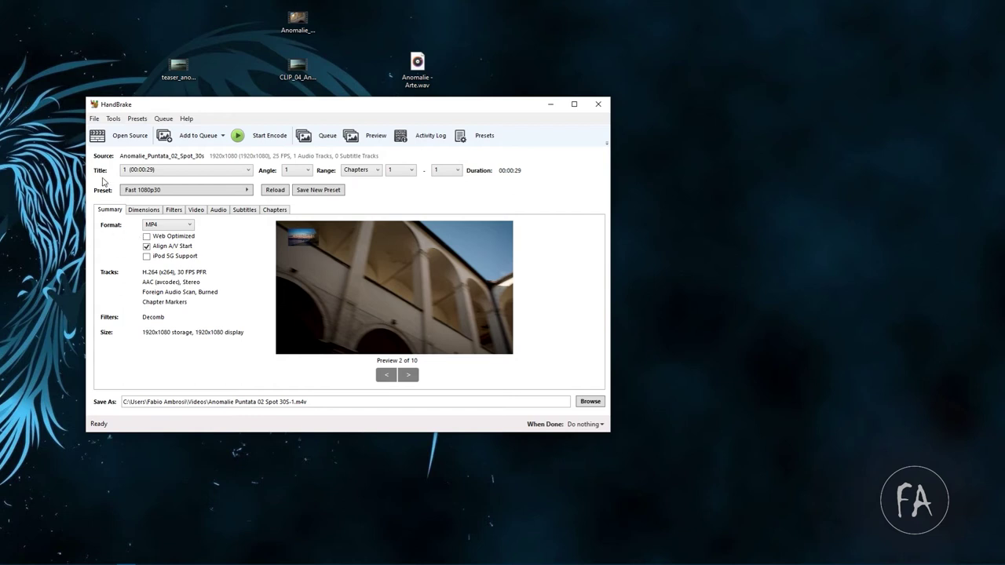
{"action": "left_click", "coordinate": [175, 193]}
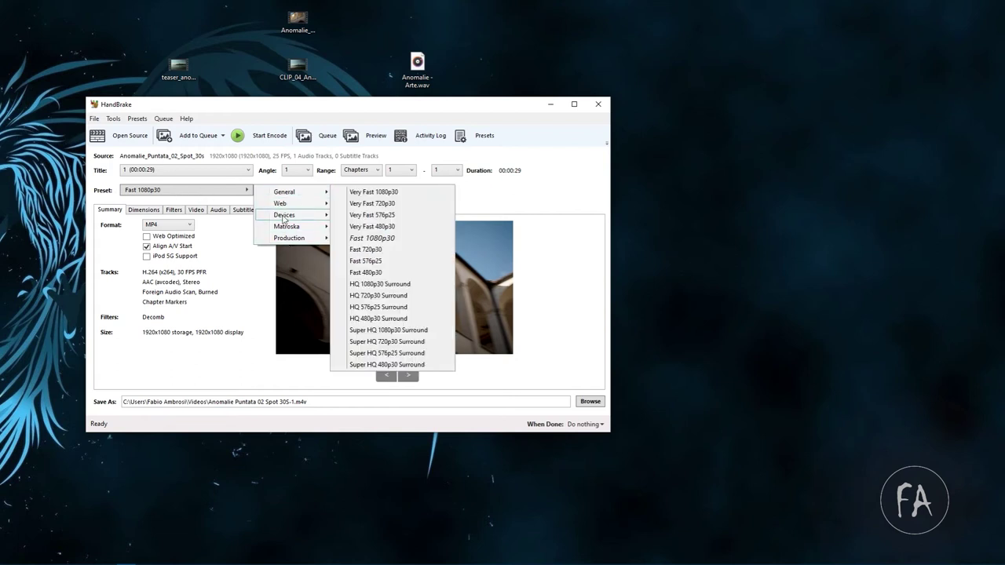
{"action": "mouse_move", "coordinate": [285, 246]}
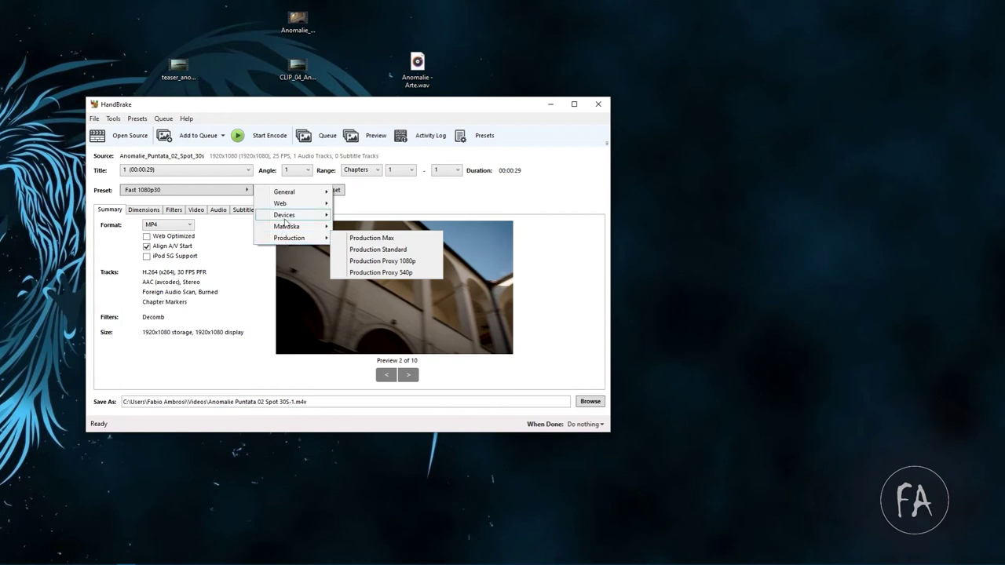
{"action": "mouse_move", "coordinate": [286, 195]}
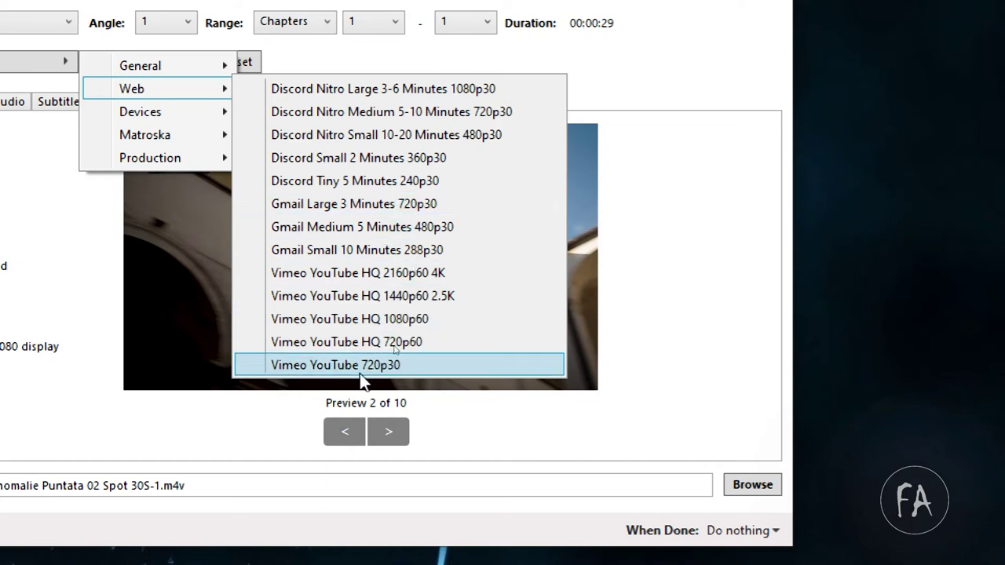
{"action": "left_click", "coordinate": [397, 366]}
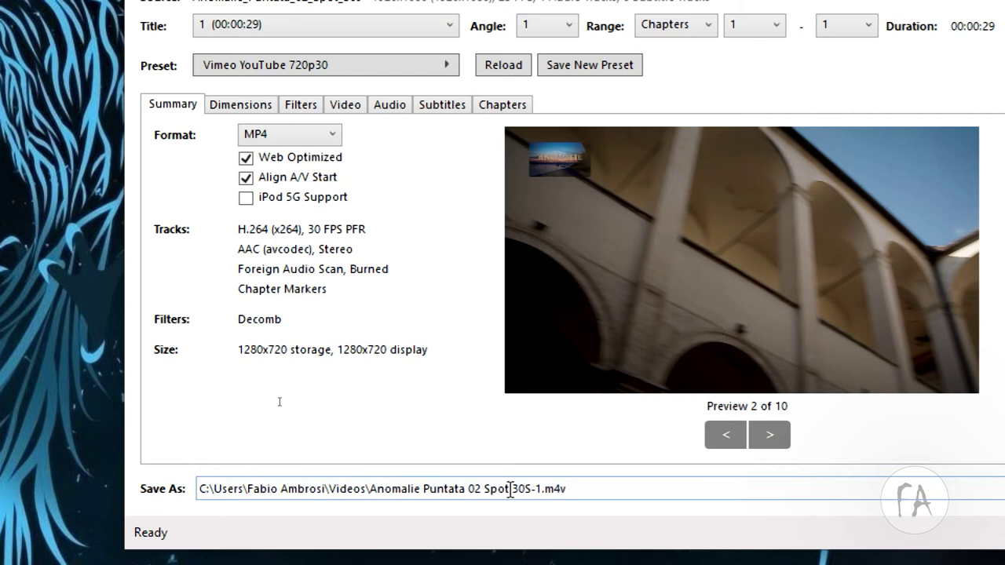
Check the destination path and file name set for the encoded video.
{"action": "left_click_drag", "start_coordinate": [233, 488], "coordinate": [622, 485]}
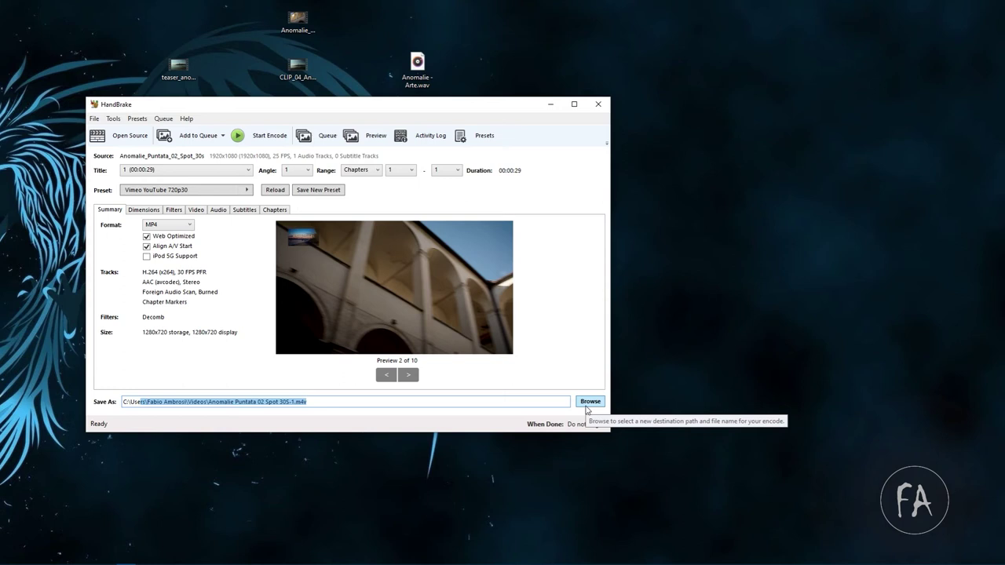
{"action": "left_click", "coordinate": [322, 405]}
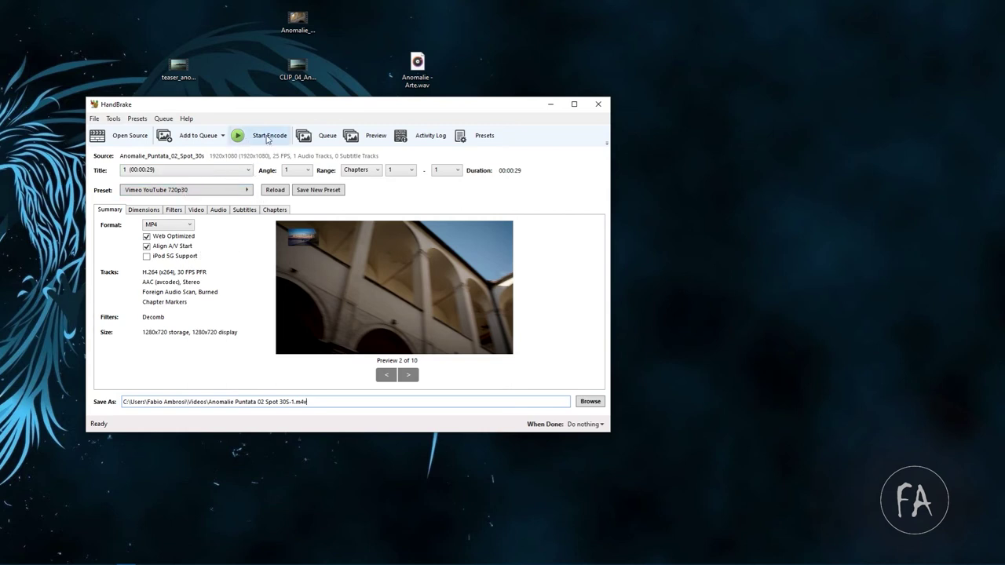
{"action": "key", "text": "super+plus"}
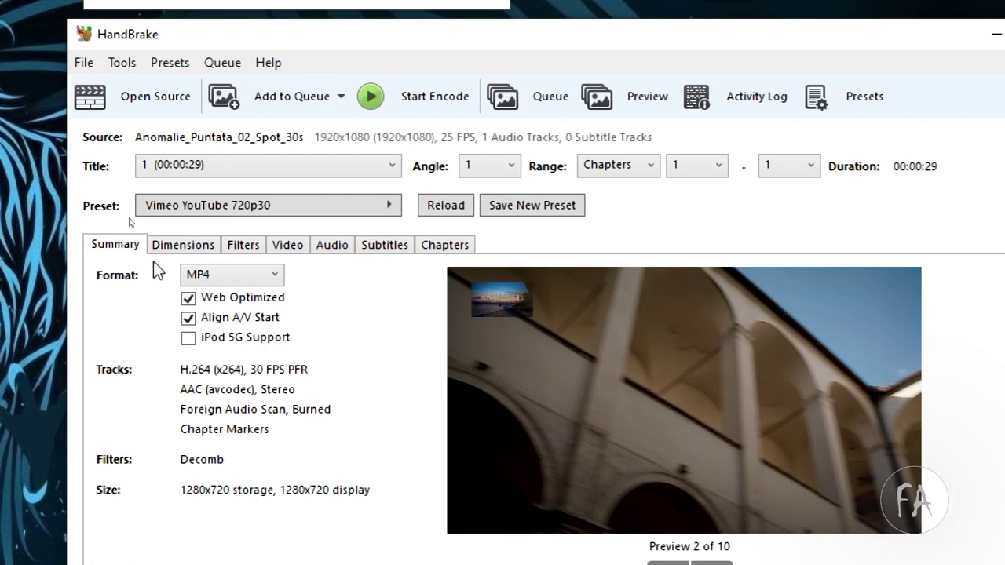
Review the output width, height and aspect ratio settings in the video's dimensions.
{"action": "left_click", "coordinate": [182, 246]}
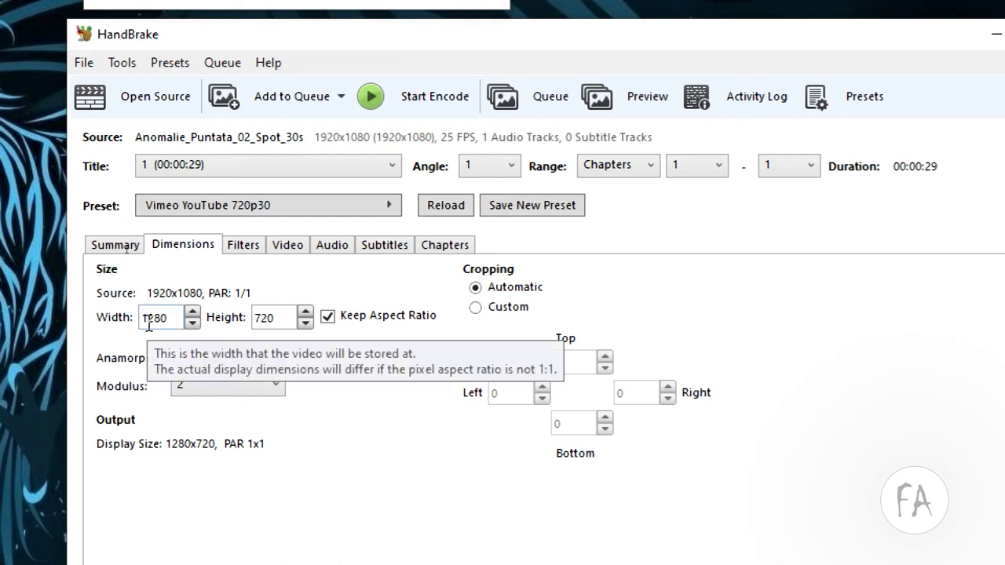
{"action": "double_click", "coordinate": [272, 319]}
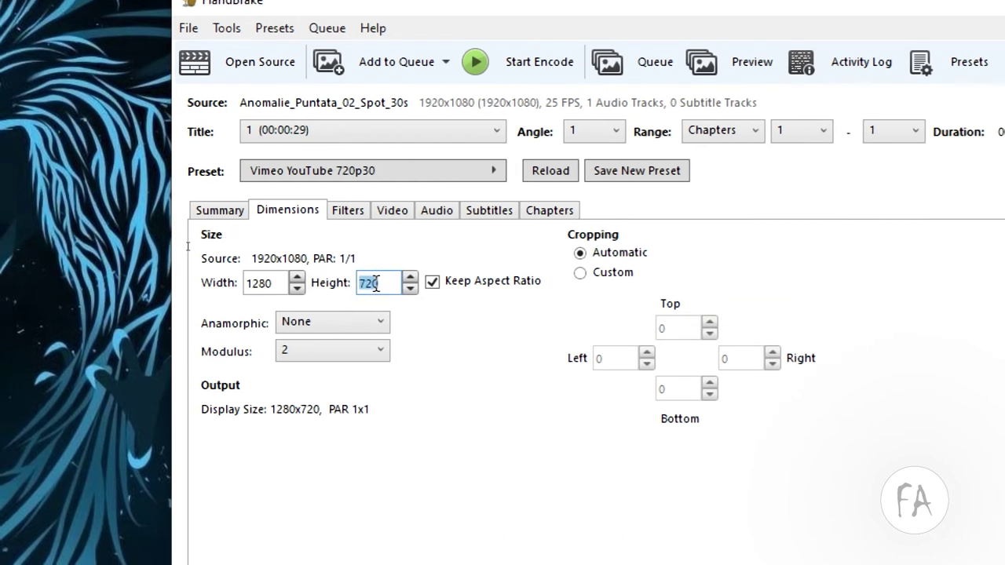
{"action": "double_click", "coordinate": [274, 283]}
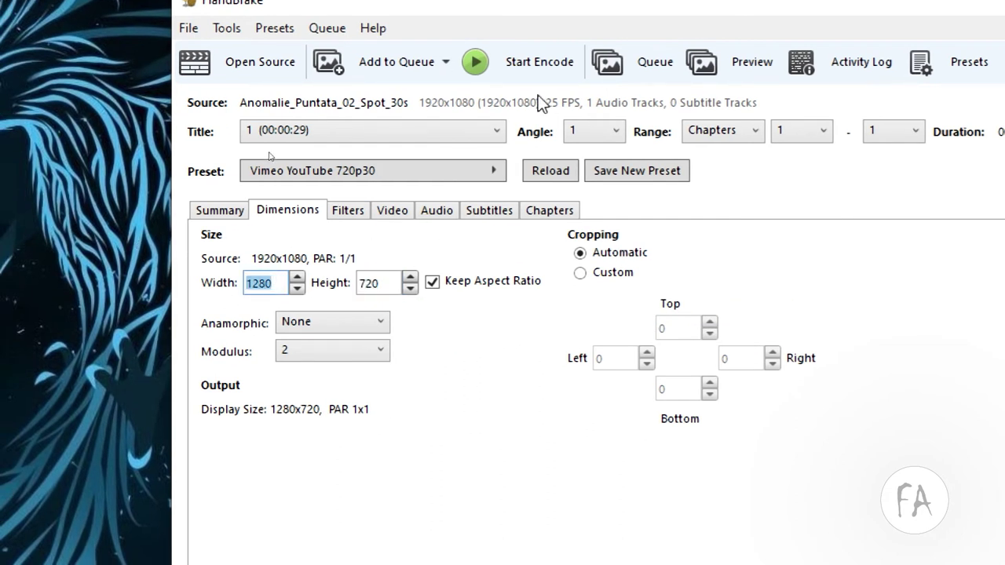
{"action": "type", "text": "1280"}
{"action": "key", "text": "Tab"}
{"action": "key", "text": "Tab"}
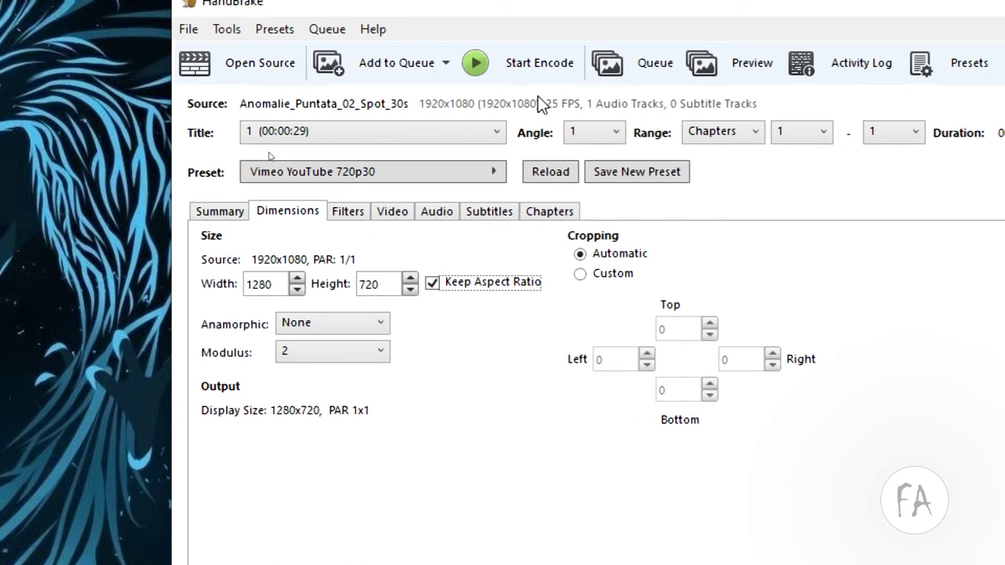
{"action": "double_click", "coordinate": [366, 285]}
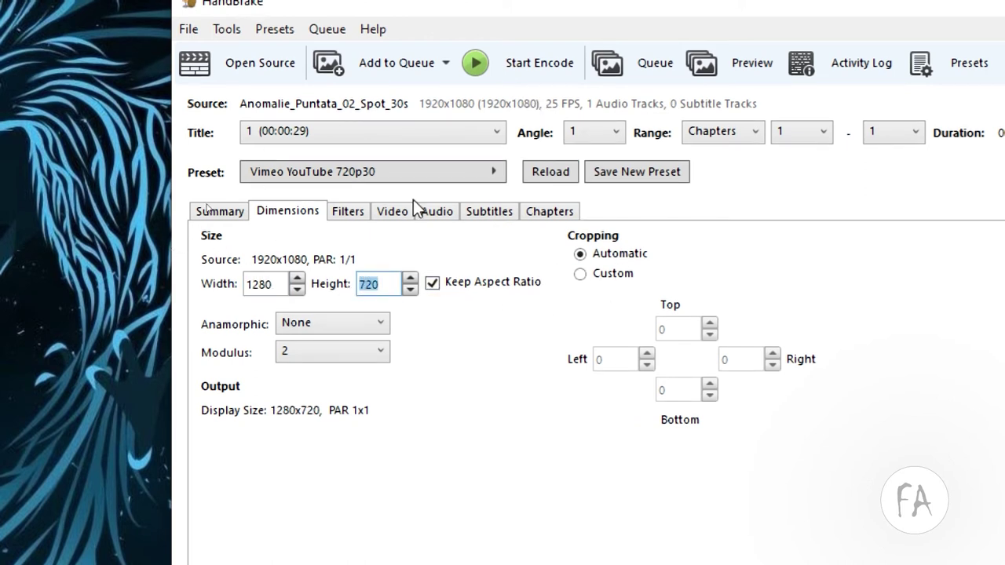
{"action": "type", "text": "1080"}
Review the video filter settings, including the available deinterlace options.
{"action": "left_click", "coordinate": [350, 212]}
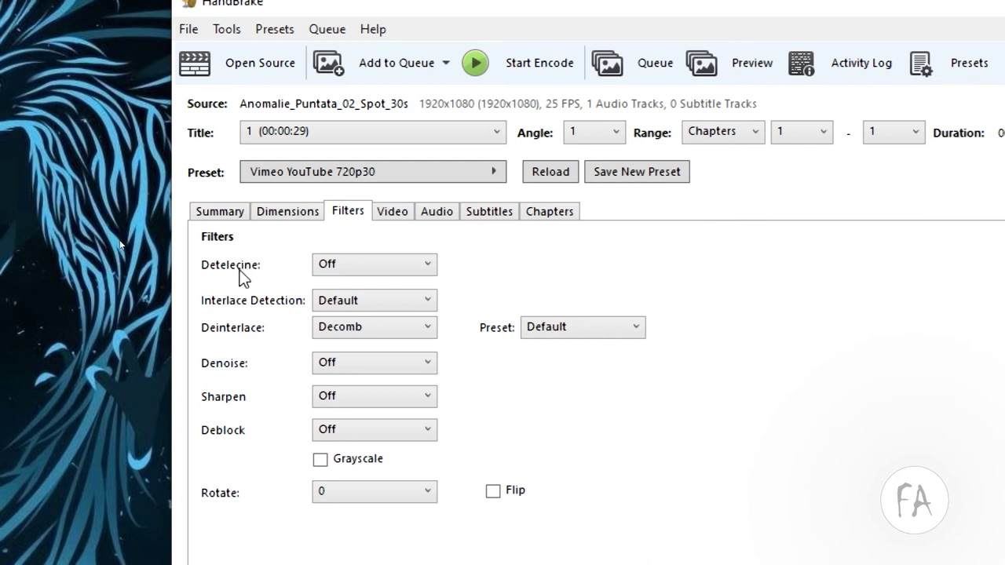
{"action": "left_click", "coordinate": [407, 328]}
{"action": "left_click", "coordinate": [407, 328]}
Examine the video codecs available for the encode.
{"action": "left_click", "coordinate": [399, 209]}
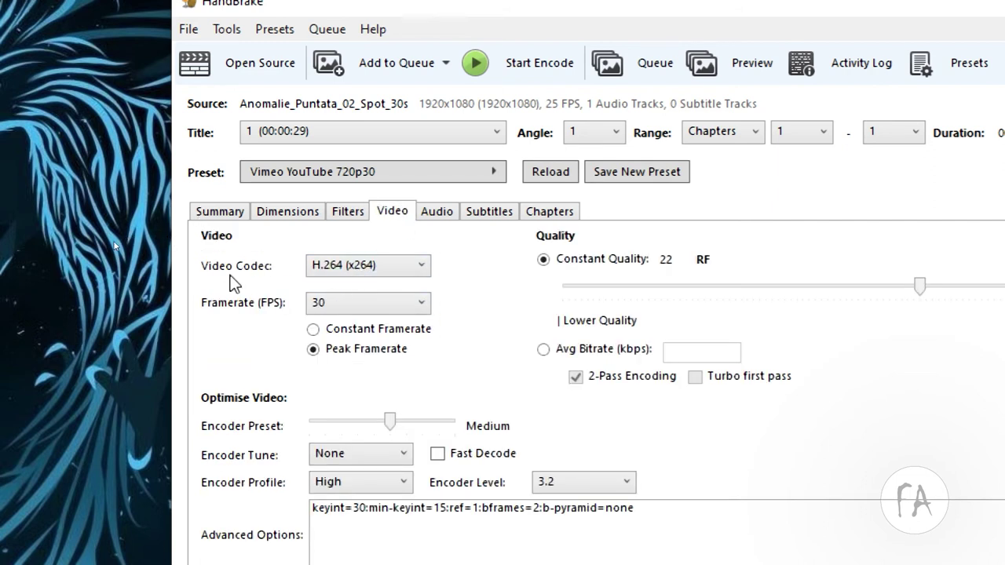
{"action": "left_click", "coordinate": [382, 268]}
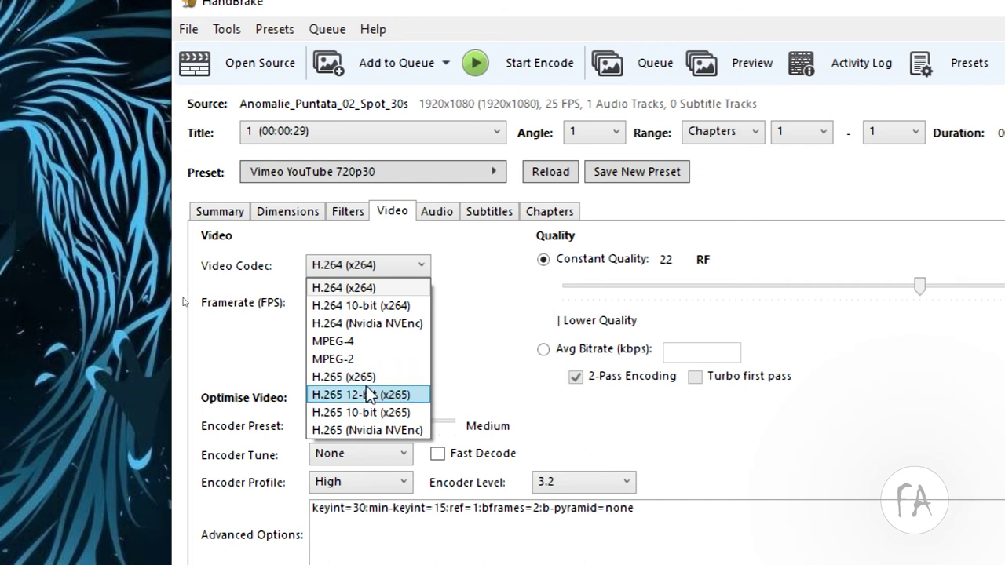
{"action": "left_click", "coordinate": [224, 332]}
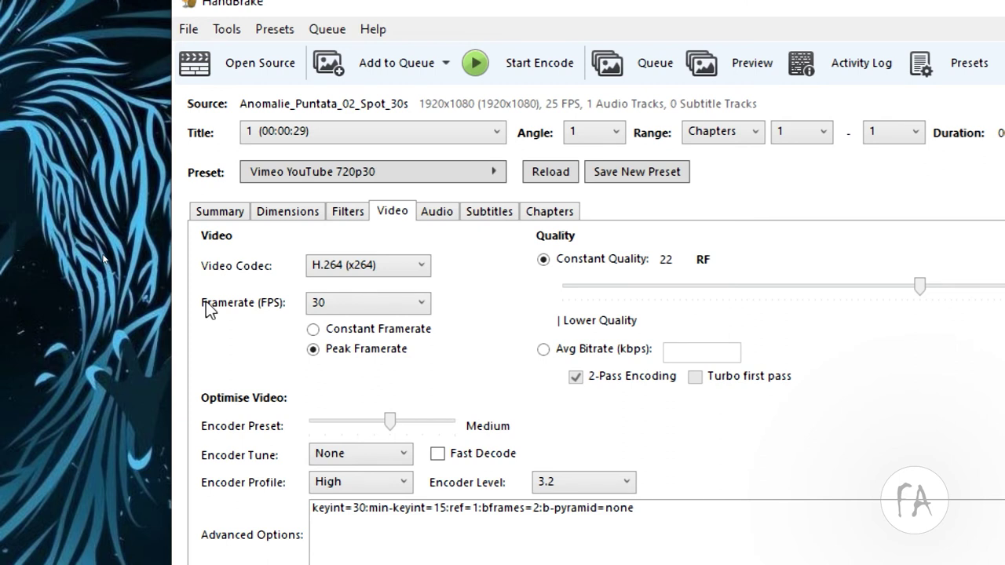
Switch the output video to a constant framerate and check the available FPS values.
{"action": "left_click", "coordinate": [341, 328]}
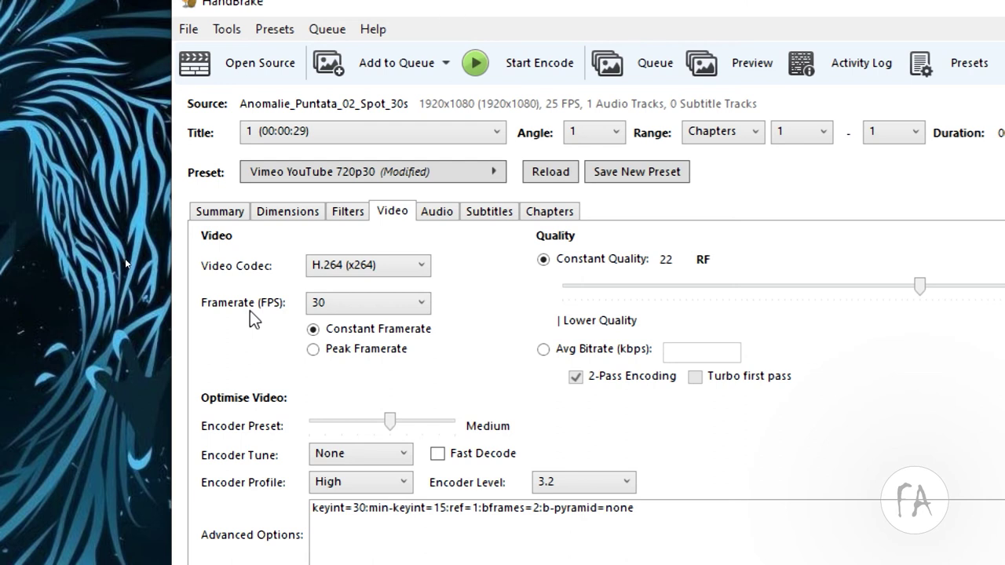
{"action": "left_click", "coordinate": [376, 302]}
{"action": "scroll", "coordinate": [376, 297], "scroll_direction": "up", "scroll_amount": 2}
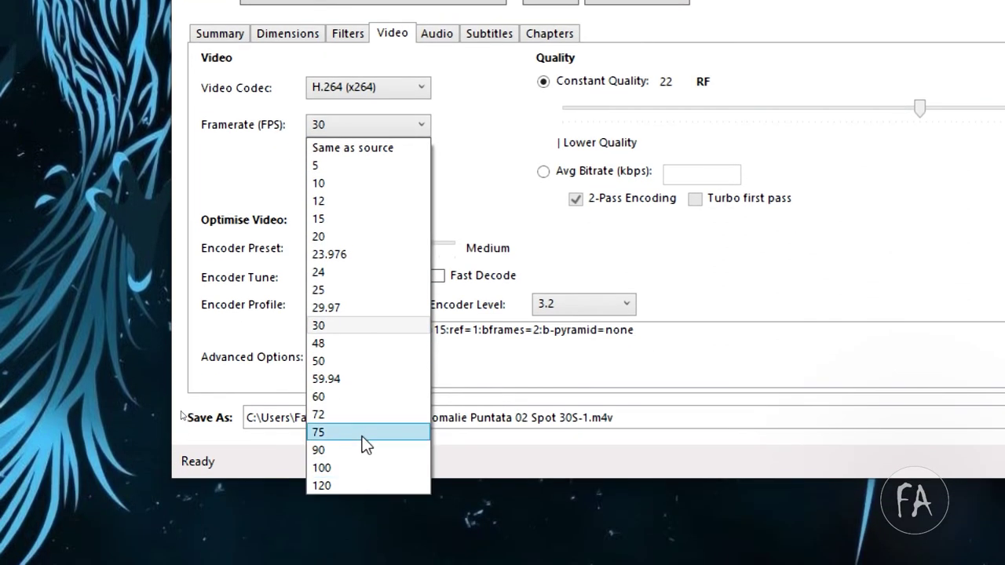
{"action": "left_click", "coordinate": [502, 266]}
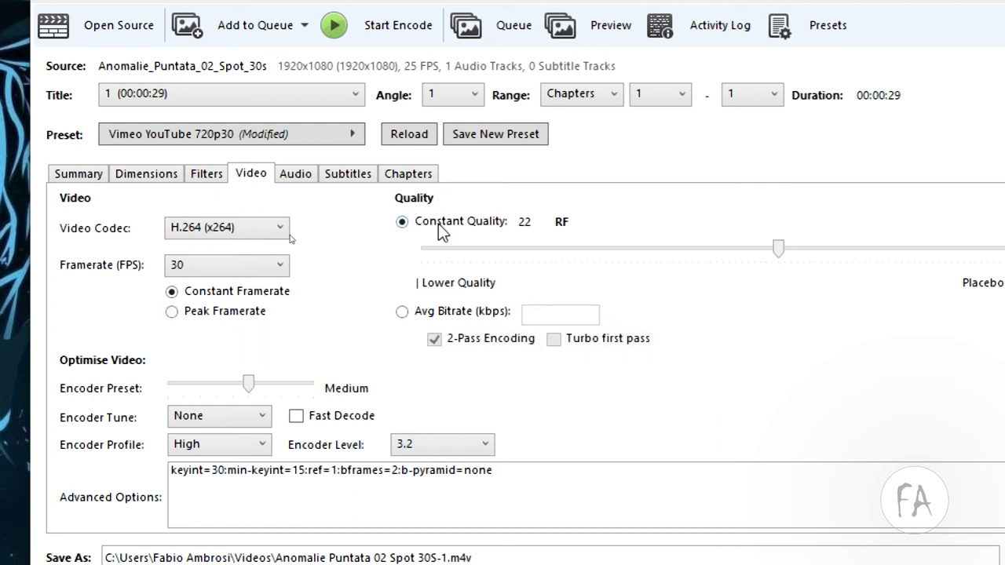
Try different constant quality levels for the video, including RF 13.5, 20, 0 and 18.5.
{"action": "mouse_move", "coordinate": [438, 224]}
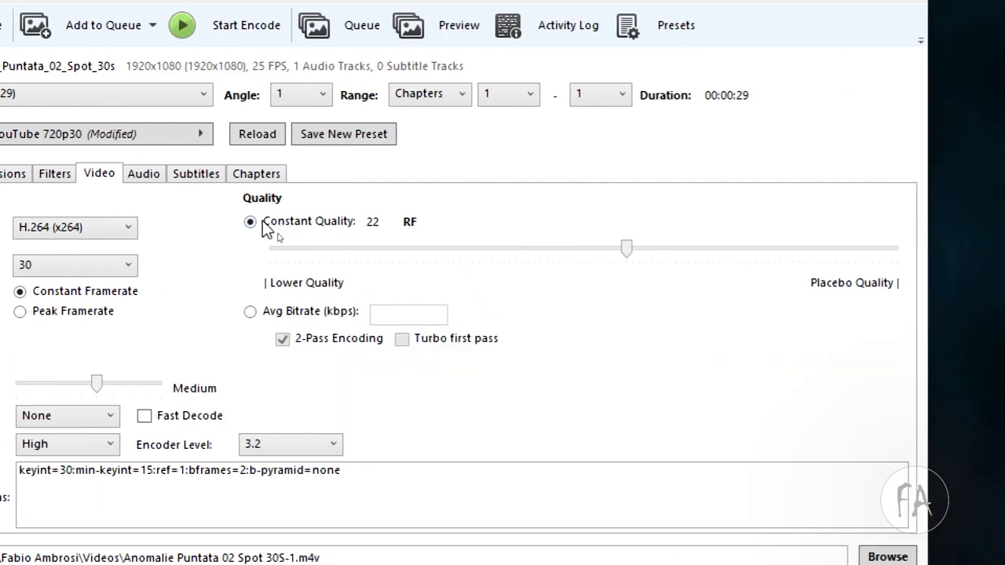
{"action": "mouse_move", "coordinate": [286, 227]}
{"action": "left_click_drag", "start_coordinate": [626, 248], "coordinate": [734, 250]}
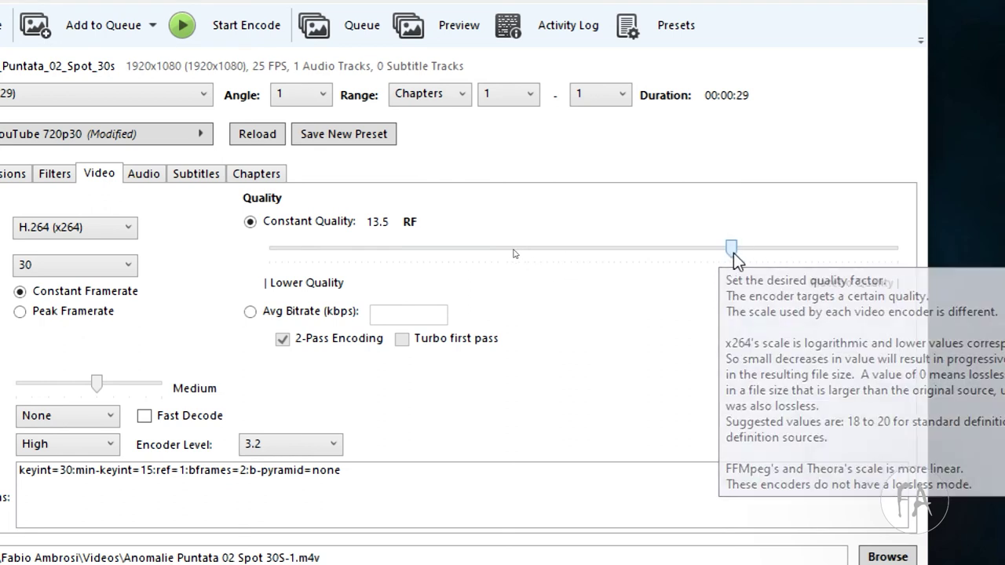
{"action": "key", "text": "Right"}
{"action": "key", "text": "Right"}
{"action": "key", "text": "Right"}
{"action": "key", "text": "Right"}
{"action": "key", "text": "Right"}
{"action": "key", "text": "Right"}
{"action": "key", "text": "Right"}
{"action": "left_click_drag", "start_coordinate": [776, 250], "coordinate": [655, 245]}
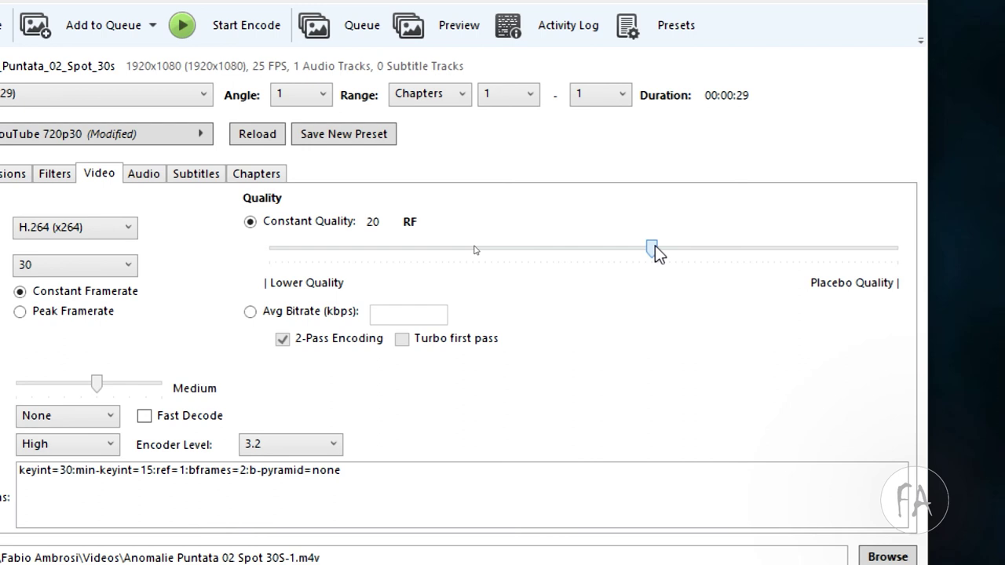
{"action": "left_click_drag", "start_coordinate": [654, 245], "coordinate": [1004, 249]}
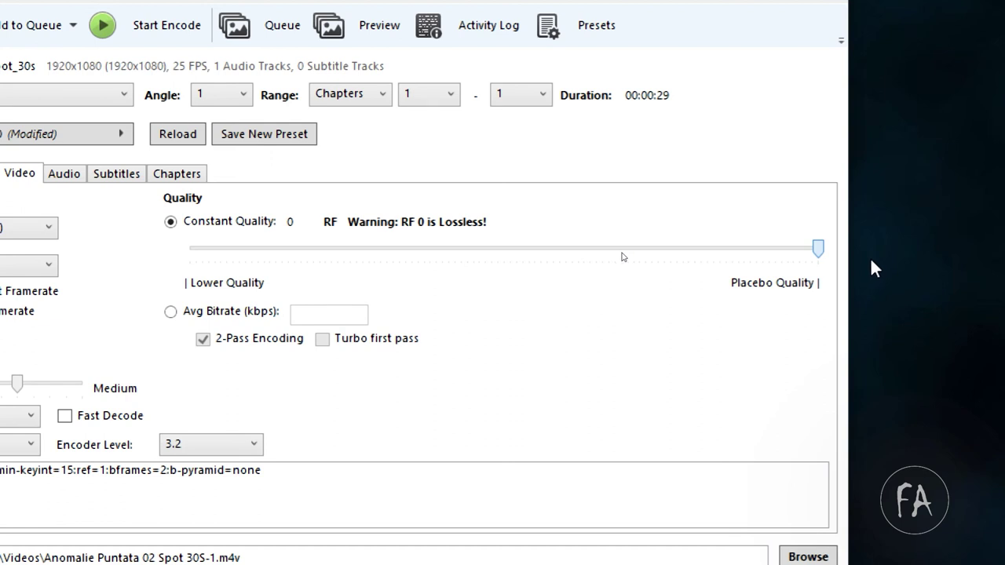
{"action": "left_click_drag", "start_coordinate": [870, 257], "coordinate": [594, 240]}
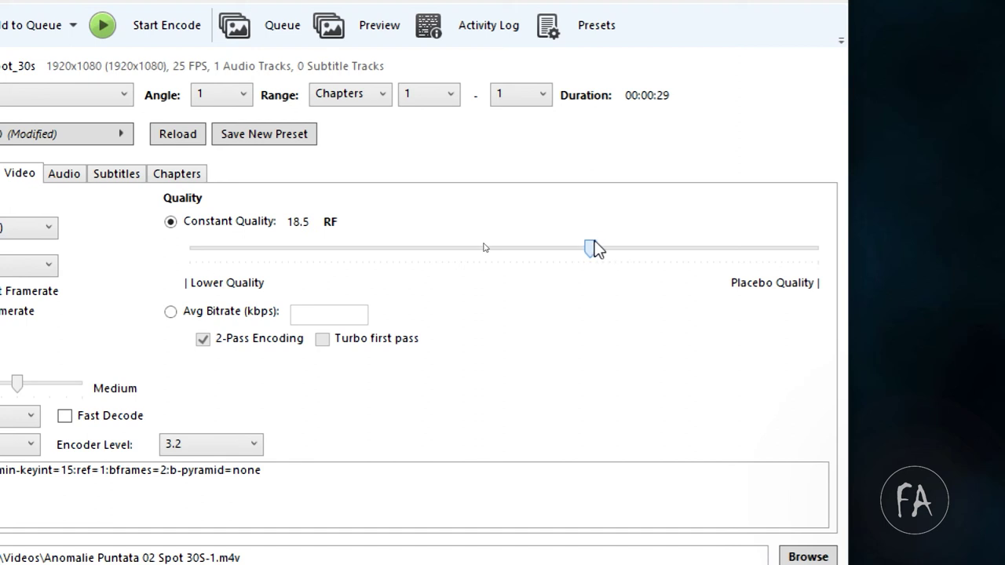
Set the video's constant quality to RF 28.
{"action": "left_click_drag", "start_coordinate": [595, 242], "coordinate": [469, 253]}
{"action": "left_click_drag", "start_coordinate": [468, 254], "coordinate": [479, 254]}
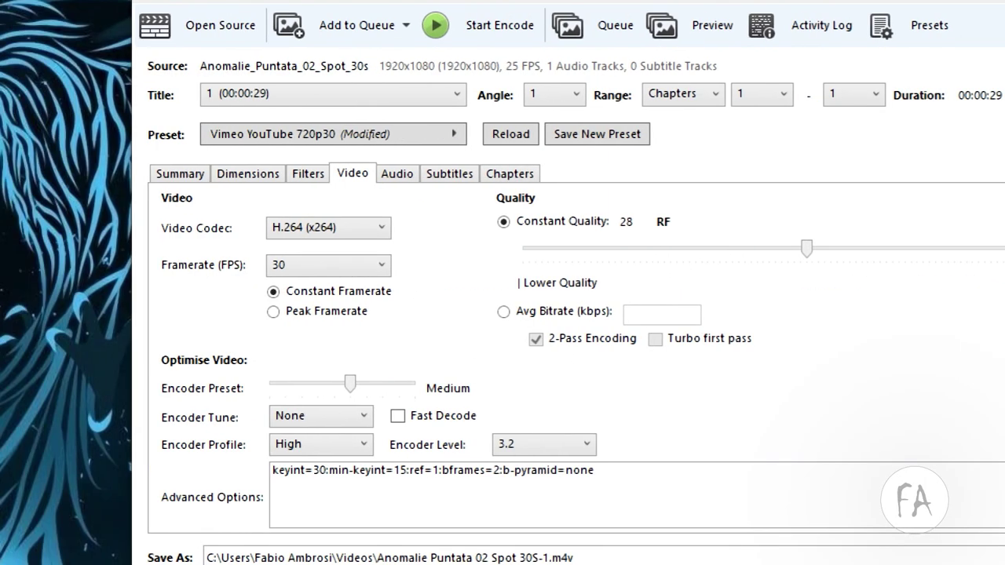
Review the audio track's source options and open the subtitle track settings.
{"action": "left_click", "coordinate": [383, 178]}
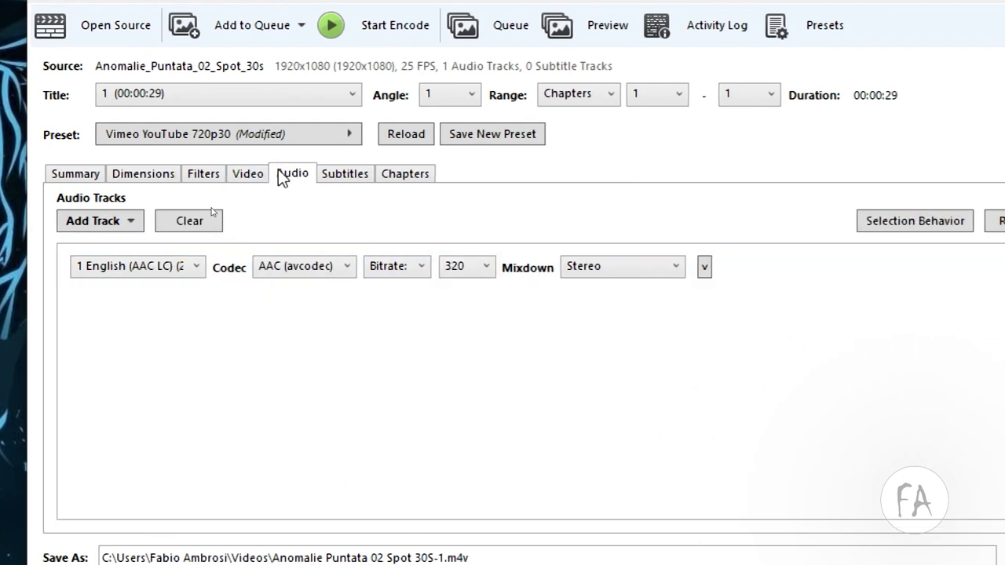
{"action": "left_click", "coordinate": [196, 267]}
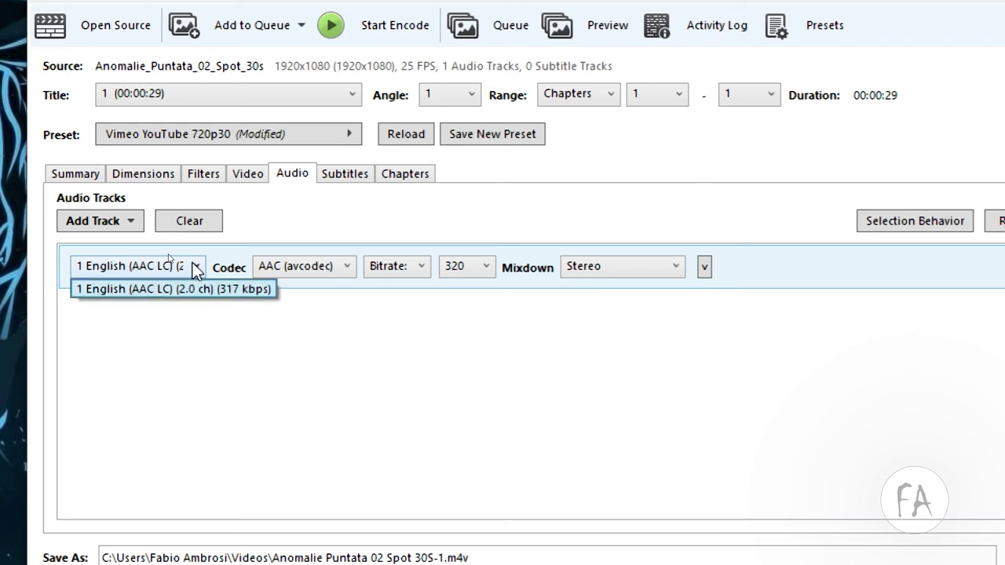
{"action": "left_click", "coordinate": [381, 351]}
{"action": "left_click", "coordinate": [344, 173]}
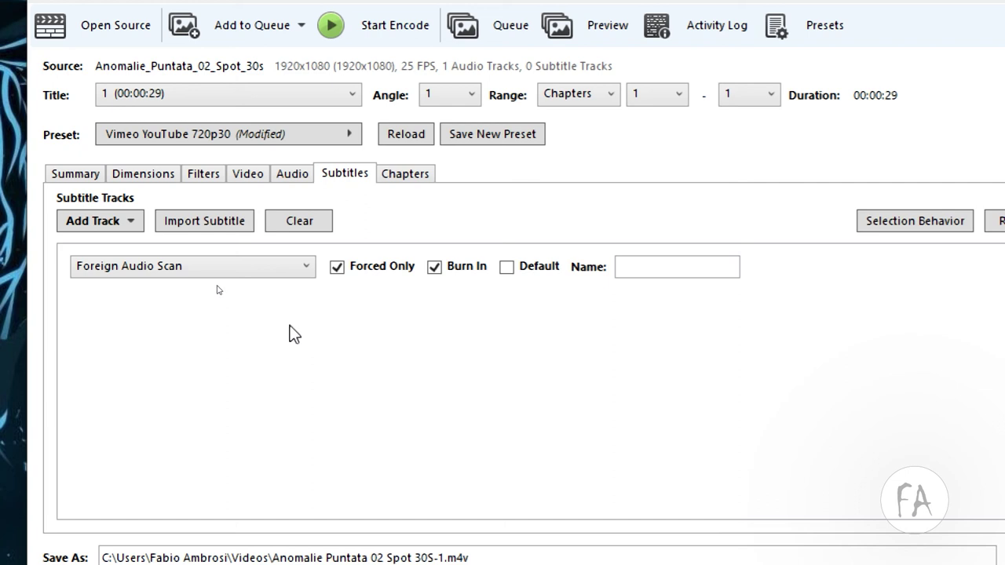
Review the chapter markers, the output summary and the destination file name in the save path.
{"action": "left_click", "coordinate": [404, 181]}
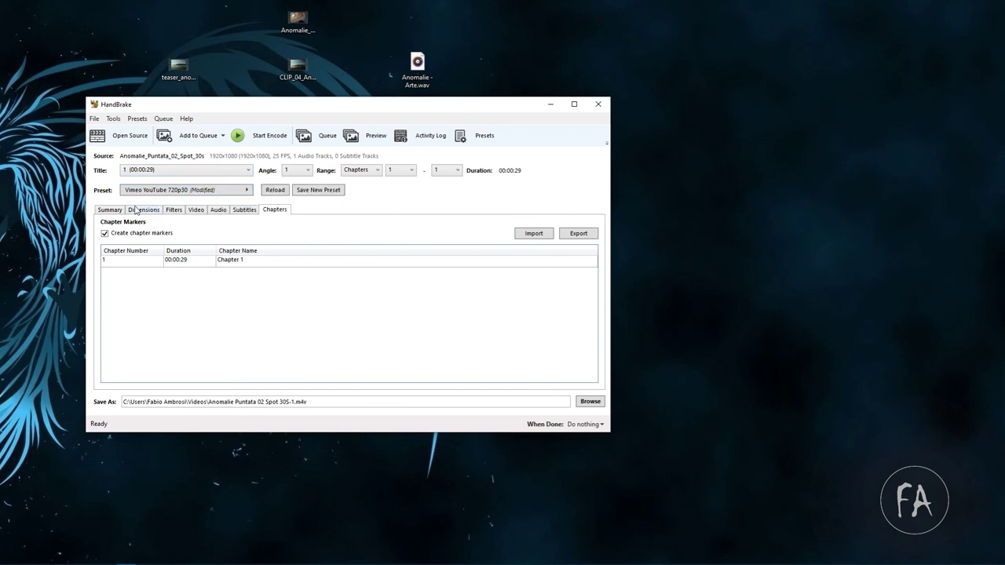
{"action": "left_click", "coordinate": [110, 210]}
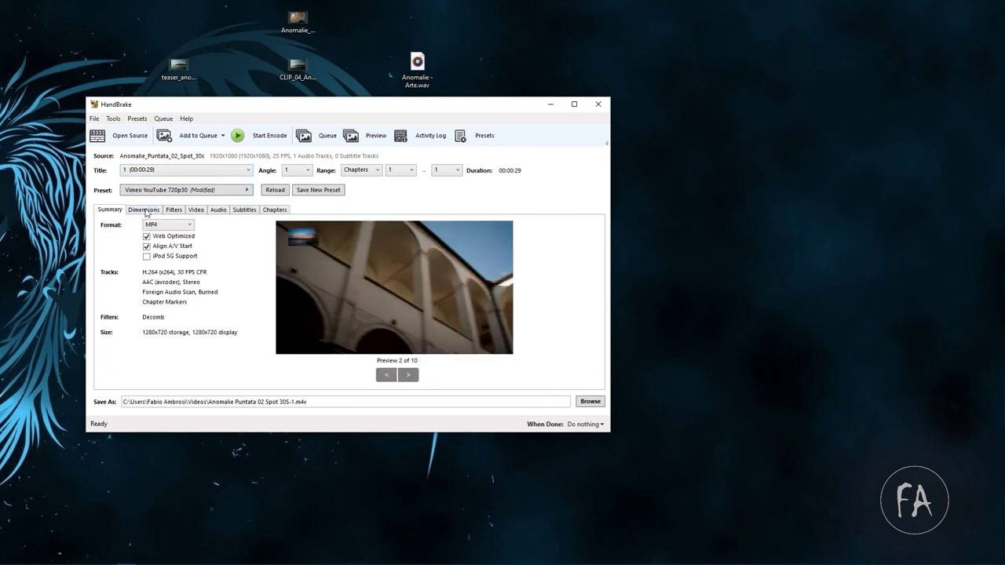
{"action": "left_click_drag", "start_coordinate": [335, 403], "coordinate": [105, 386]}
{"action": "left_click", "coordinate": [322, 400]}
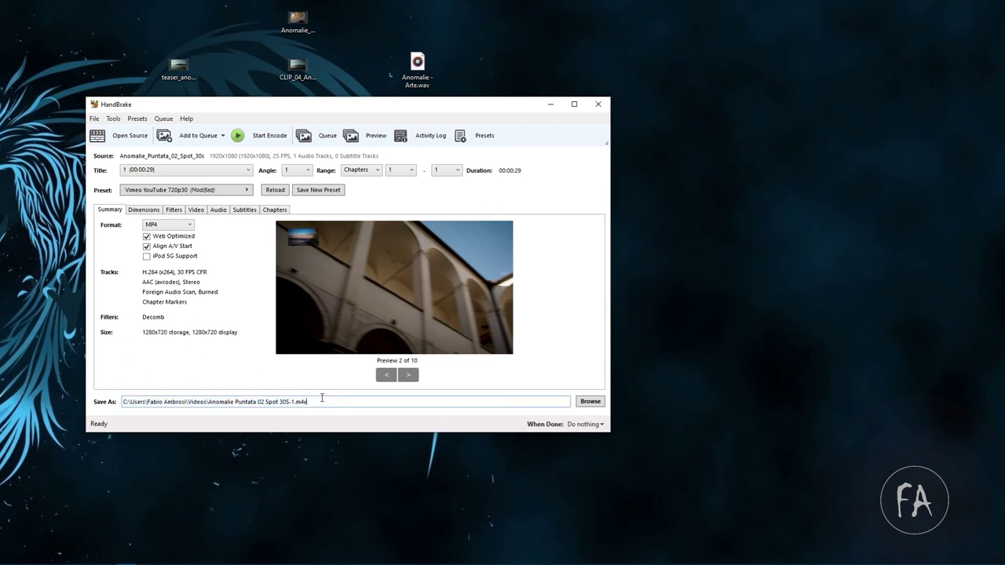
{"action": "left_click_drag", "start_coordinate": [328, 400], "coordinate": [235, 399]}
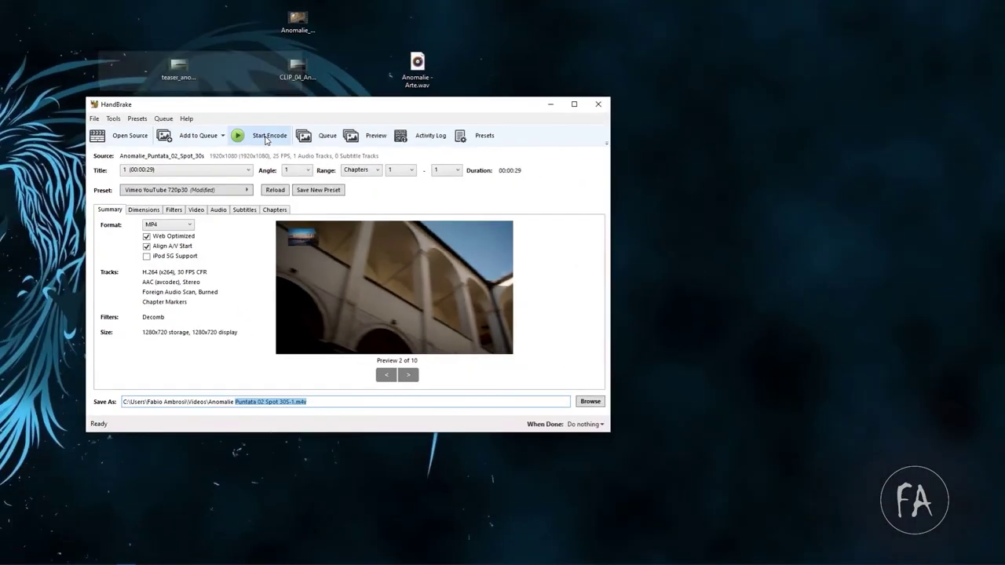
Start encoding the video and stop the running encode, confirming the cancellation.
{"action": "left_click", "coordinate": [267, 139]}
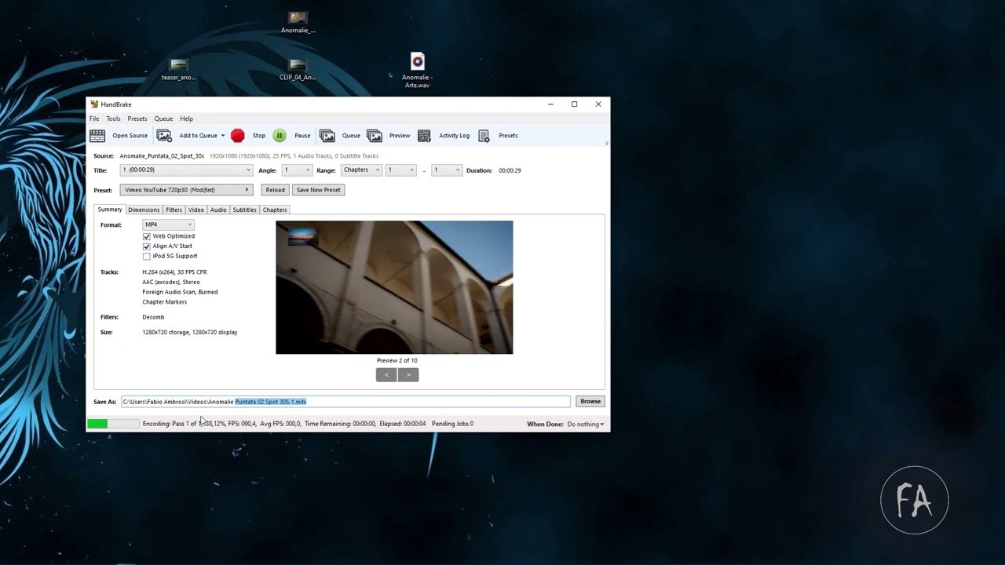
{"action": "left_click", "coordinate": [250, 135]}
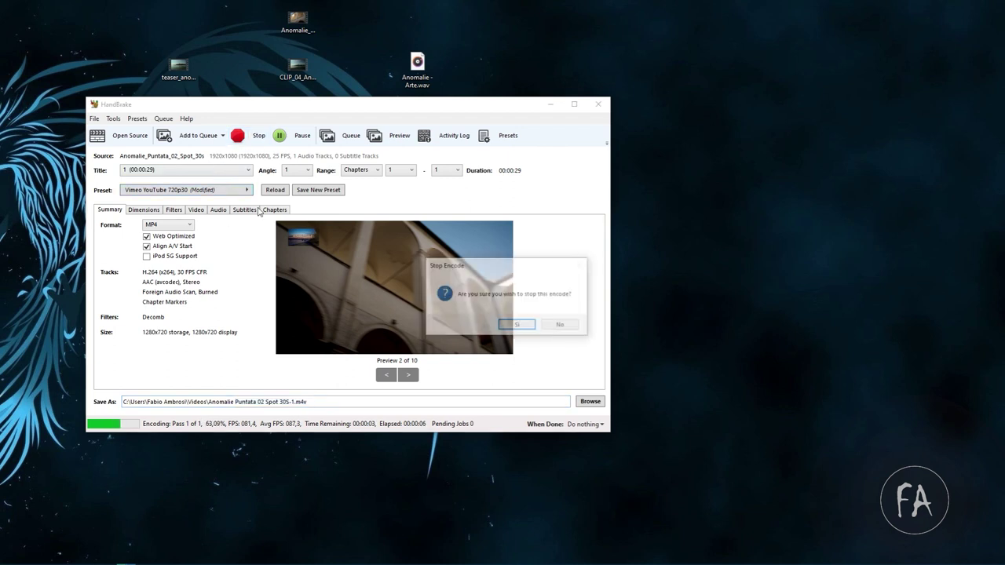
{"action": "key", "text": "Return"}
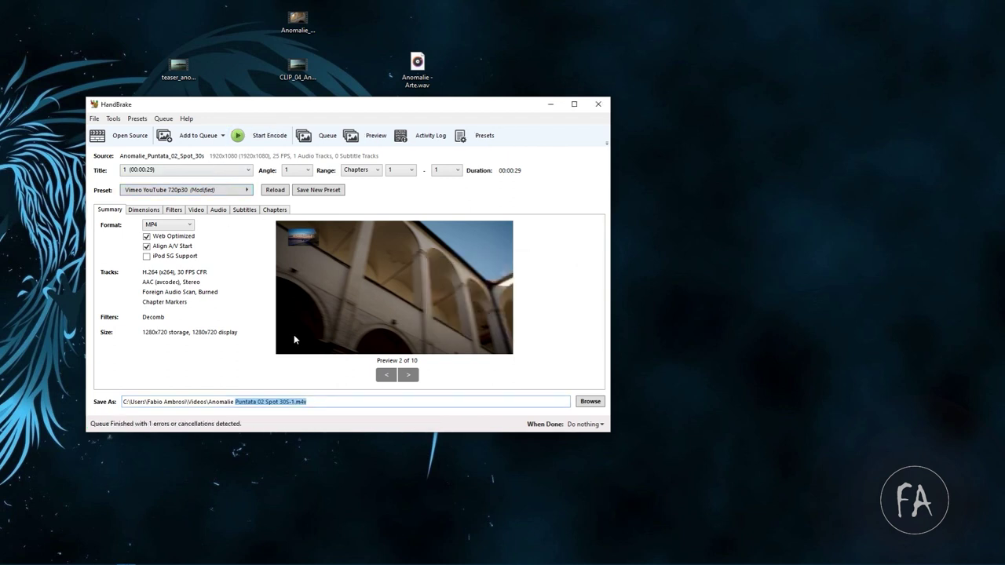